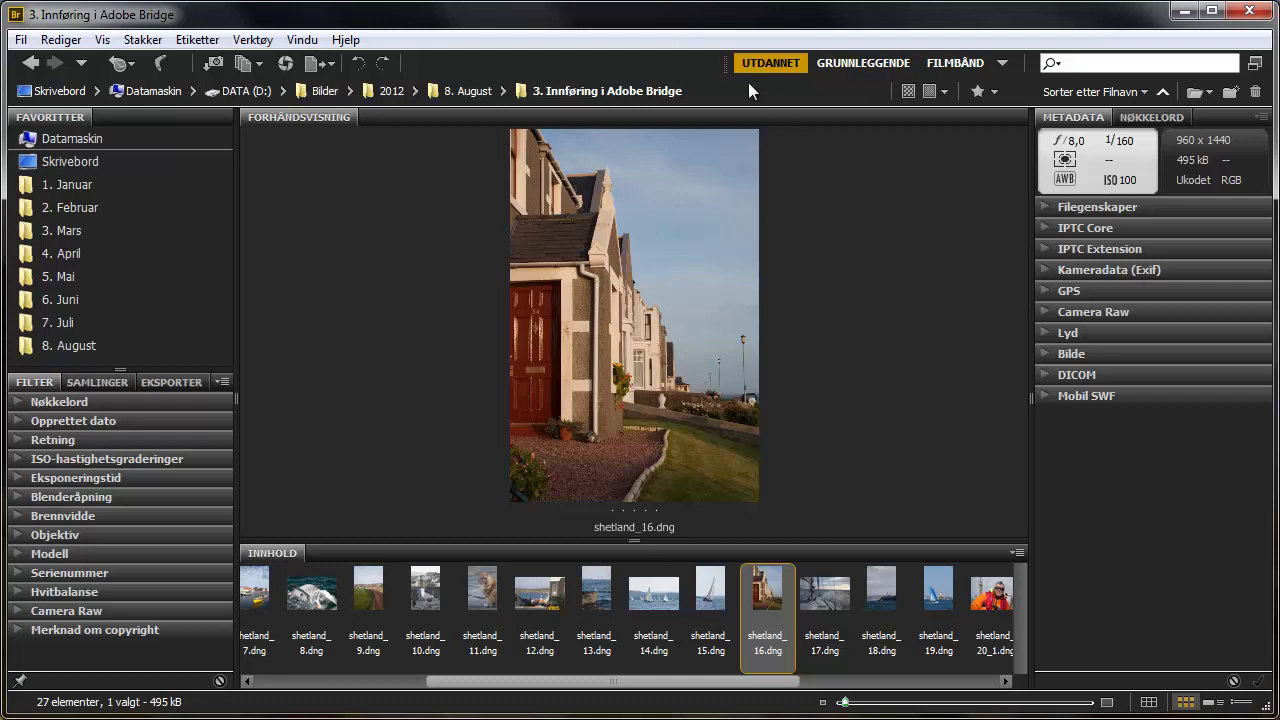
# Widen the workspace bar to list more workspaces and switch to Grunnleggende
pyautogui.moveTo(727, 63); pyautogui.dragTo(397, 52)
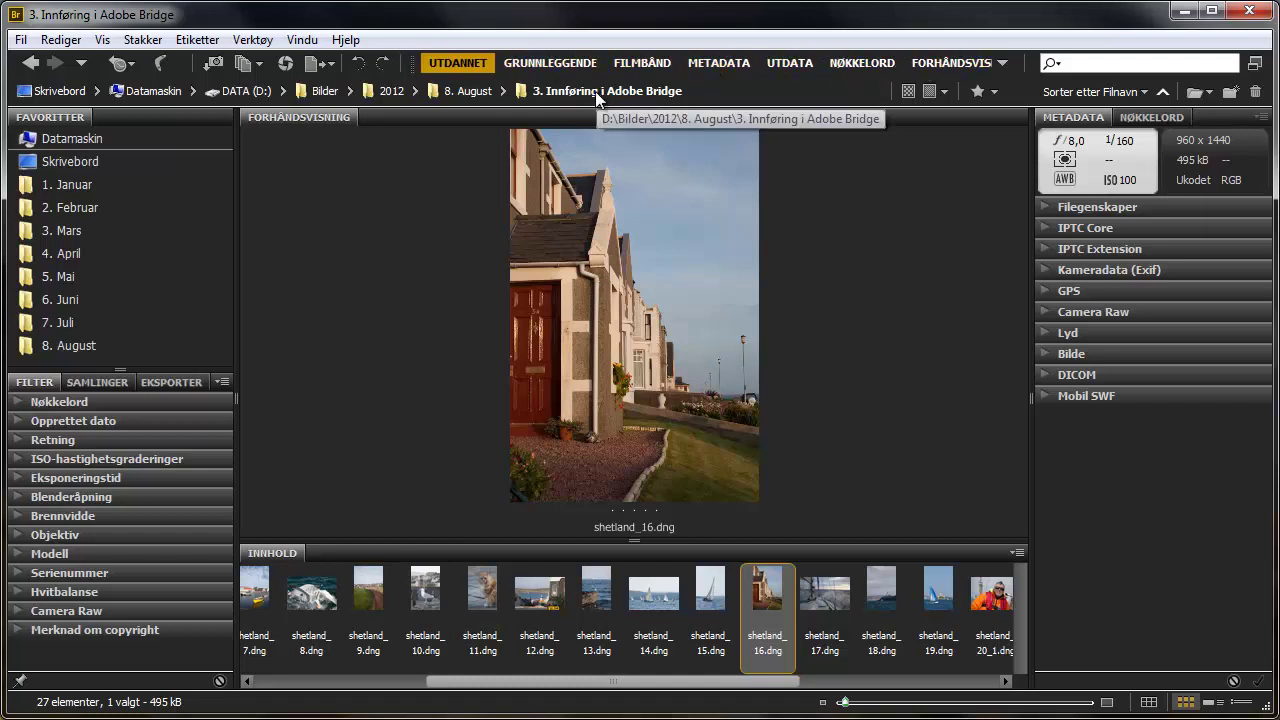
pyautogui.click(478, 67)
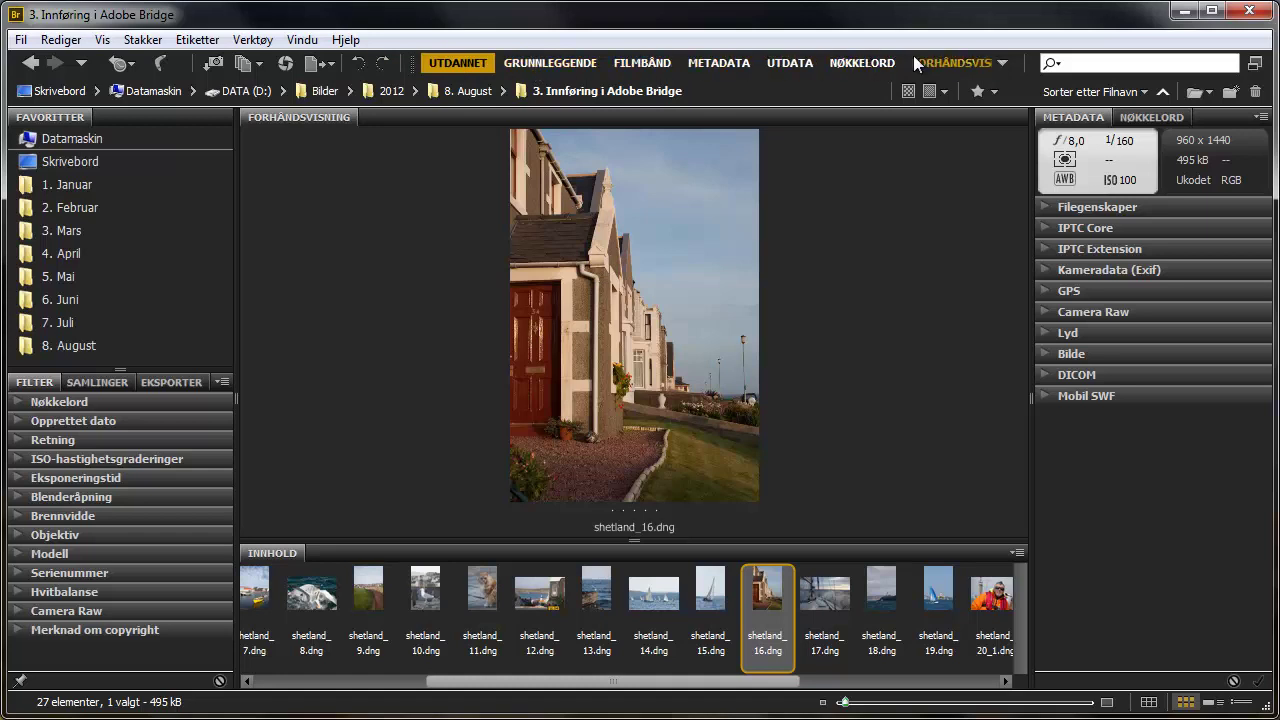
pyautogui.click(583, 62)
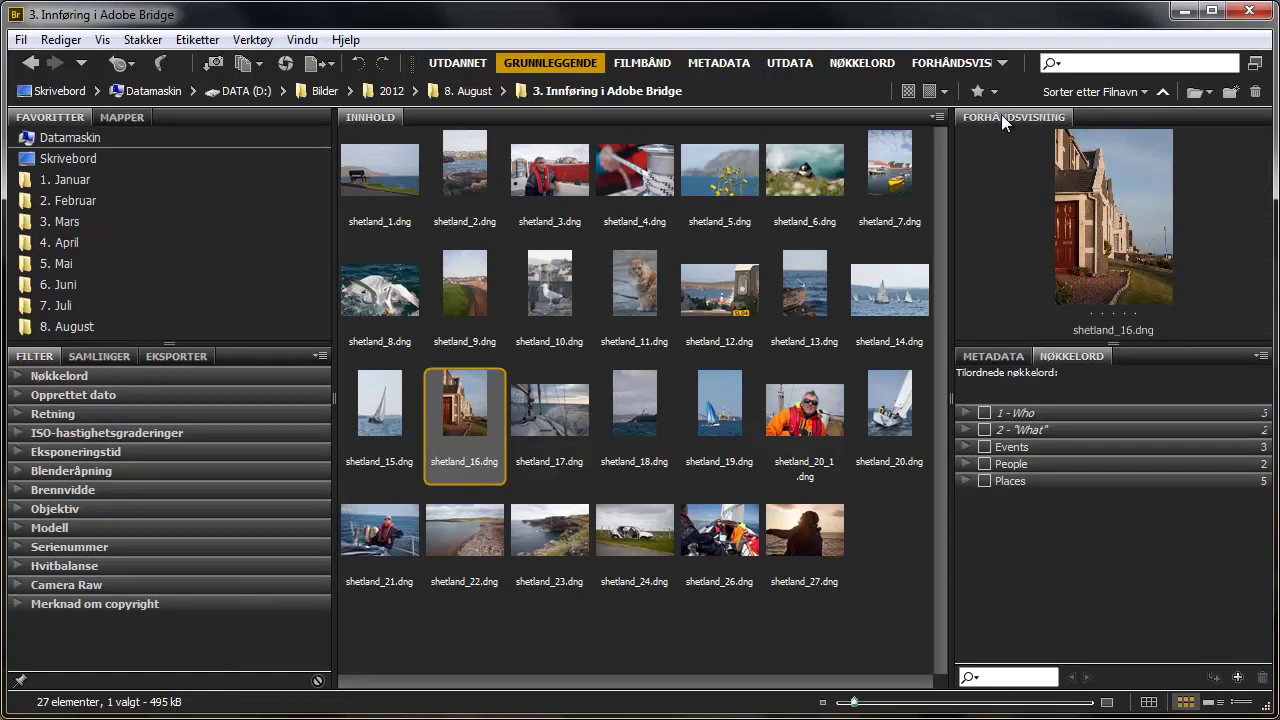
# Dock Forhåndsvisning beside Innhold, Mapper into the Filter group, and Samlinger beside Forhåndsvisning
pyautogui.moveTo(1001, 114)
pyautogui.mouseDown()
pyautogui.moveTo(1007, 358)
pyautogui.moveTo(923, 146)
pyautogui.mouseUp()
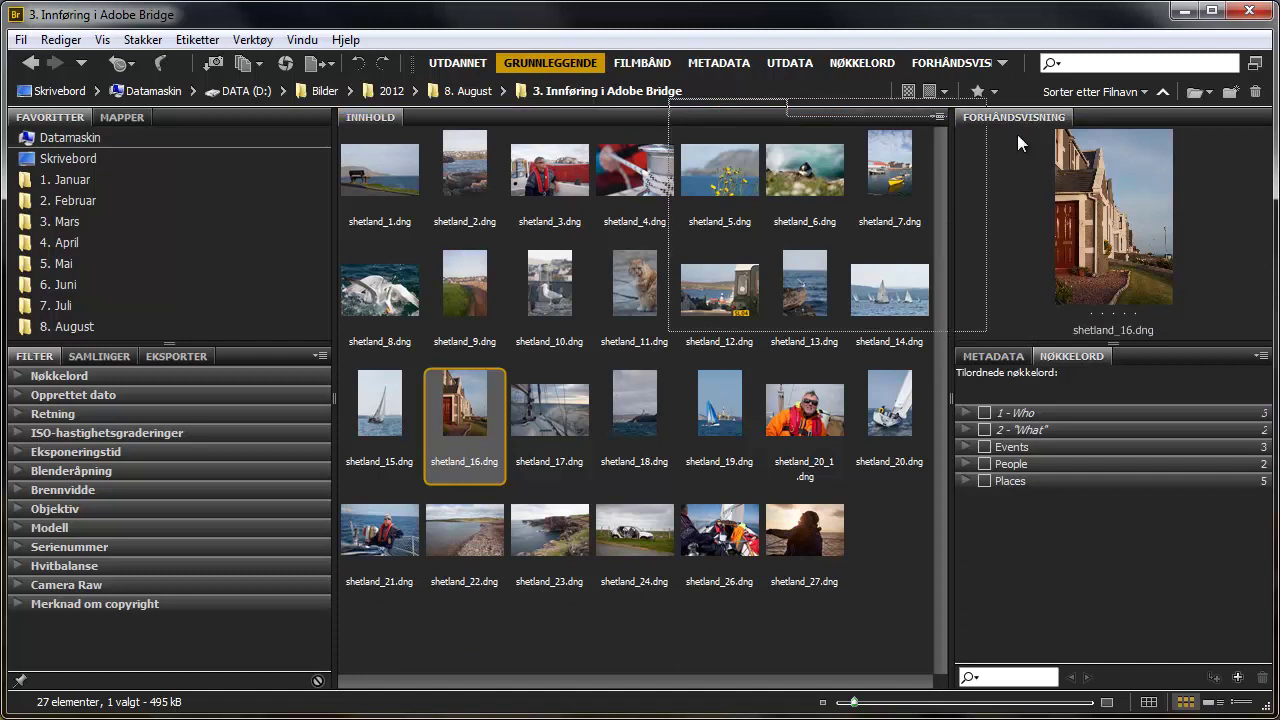
pyautogui.moveTo(1017, 142); pyautogui.dragTo(660, 188)
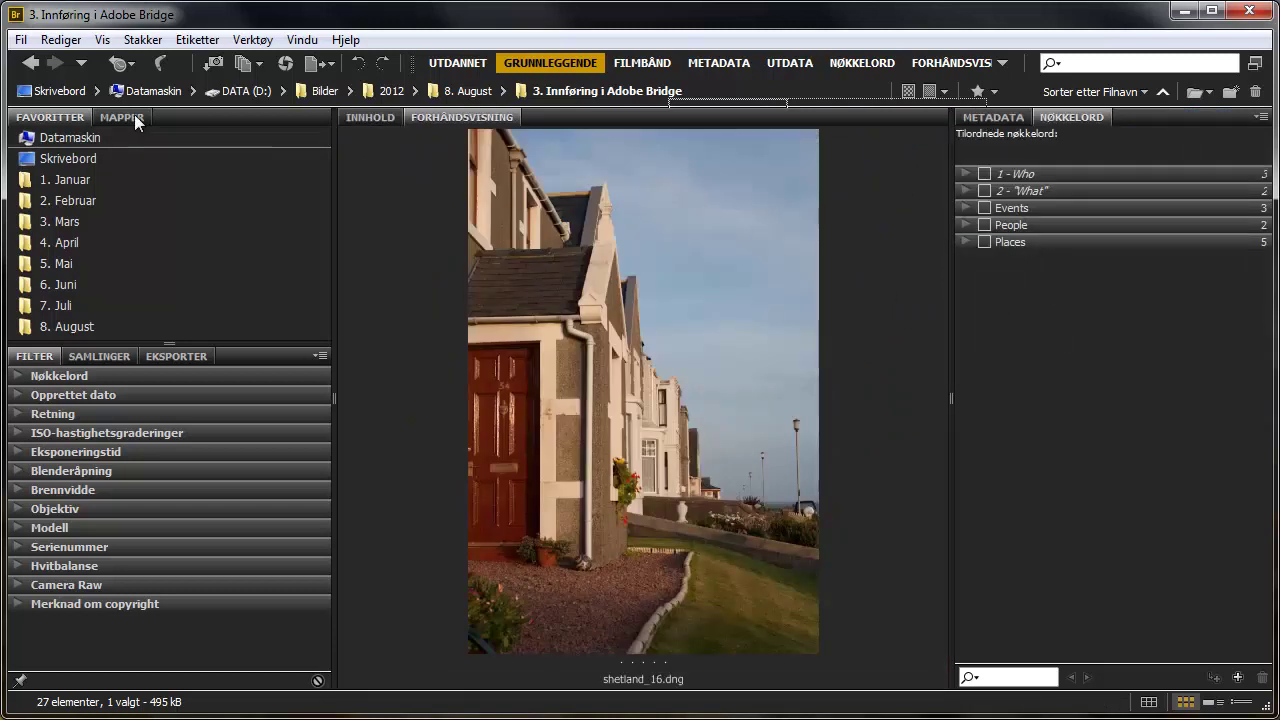
pyautogui.moveTo(137, 121); pyautogui.dragTo(192, 370)
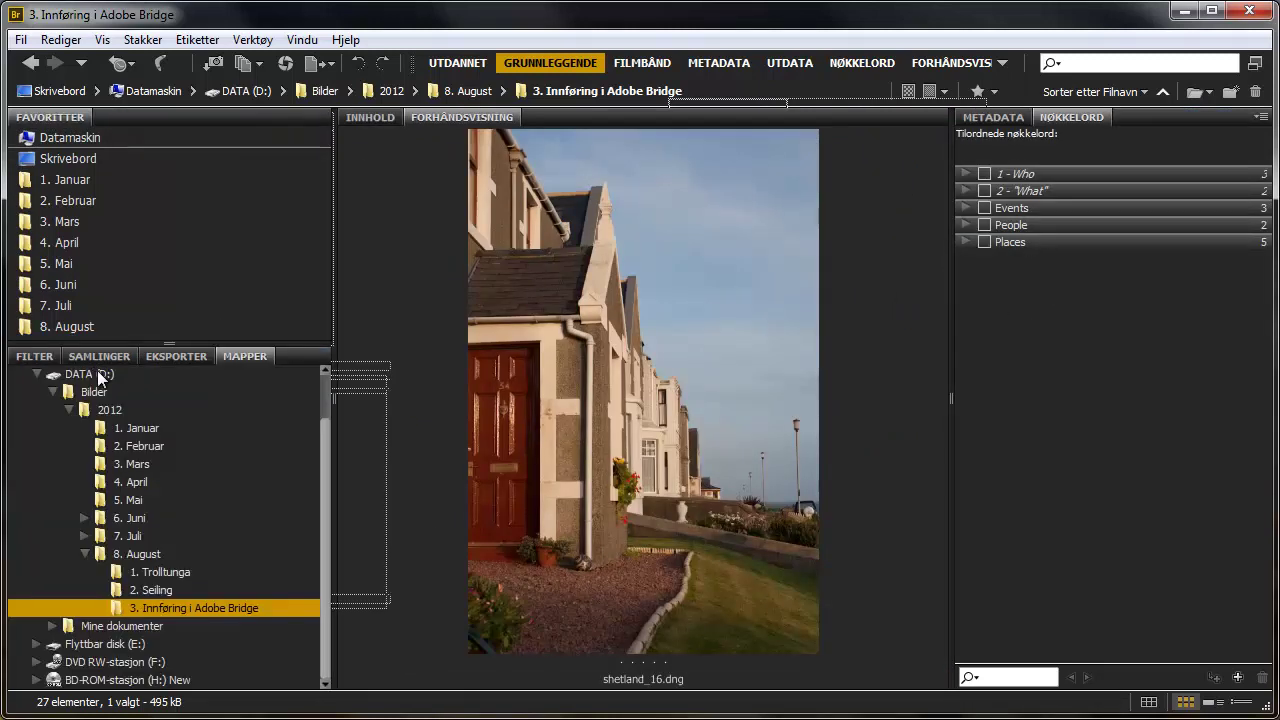
pyautogui.moveTo(99, 356); pyautogui.dragTo(502, 218)
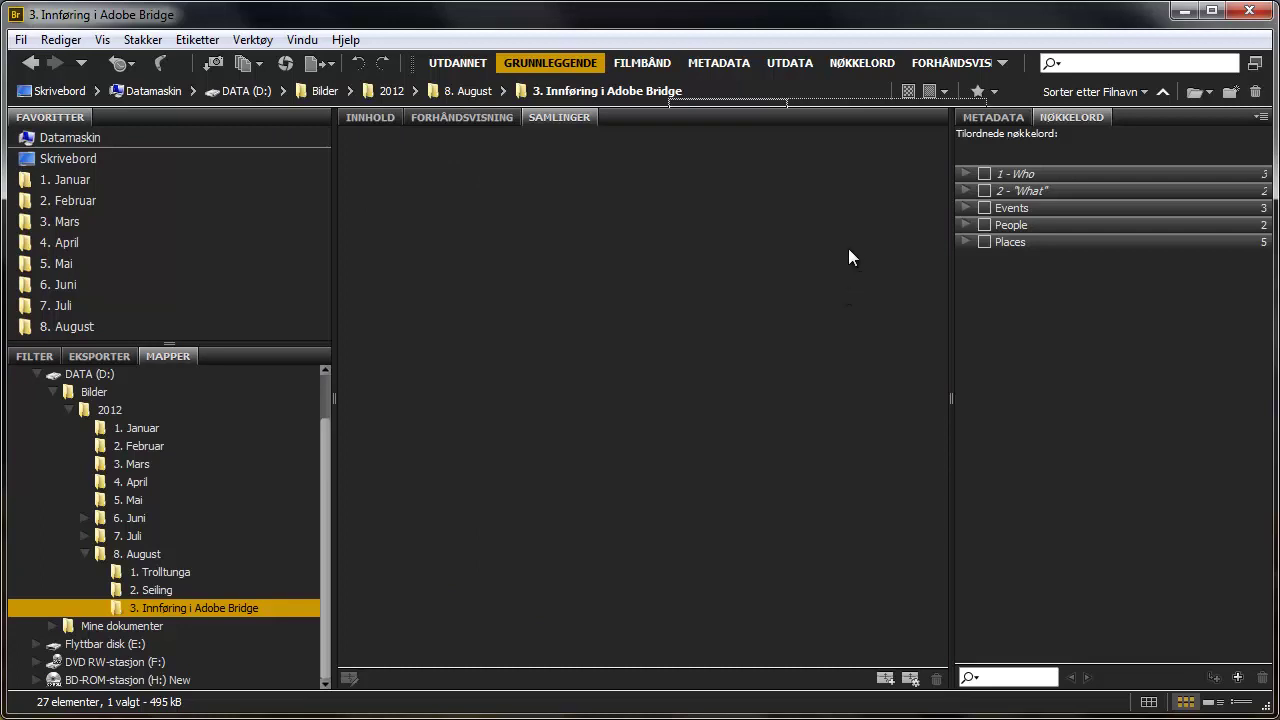
# Reset the Grunnleggende workspace using Tilbakestill arbeidsområde from the workspace list
pyautogui.click(1003, 64)
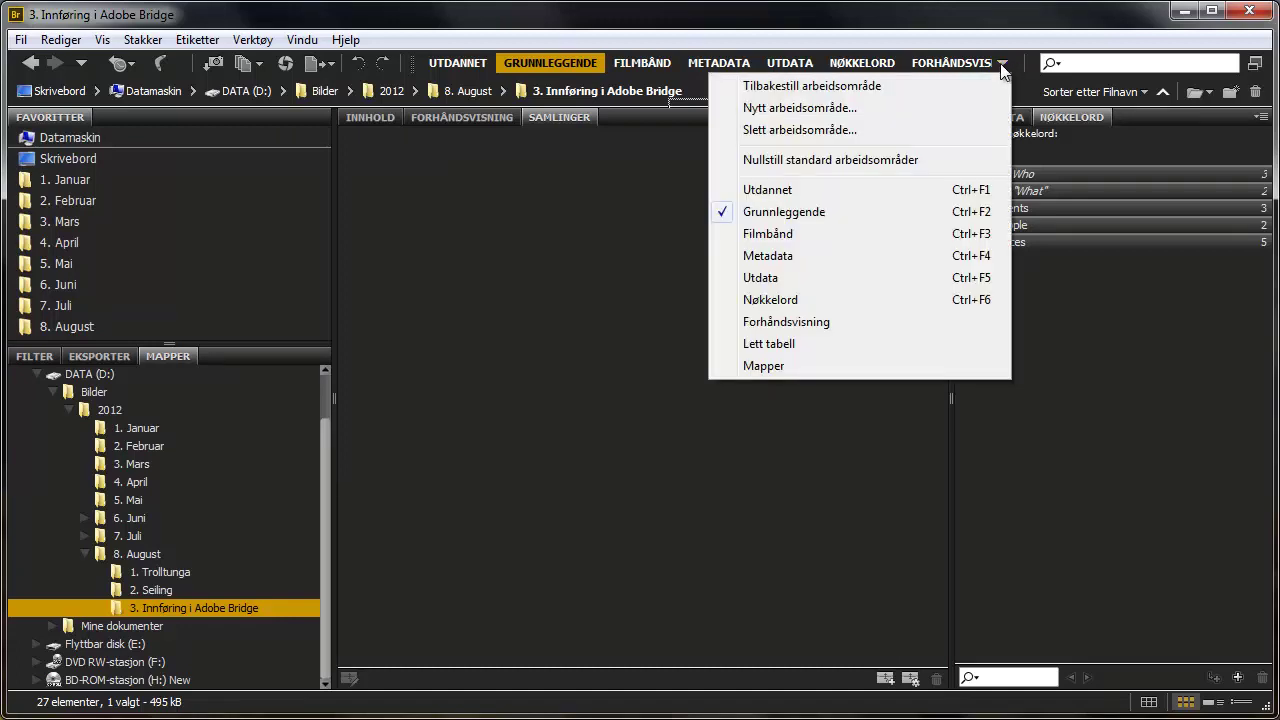
pyautogui.click(755, 86)
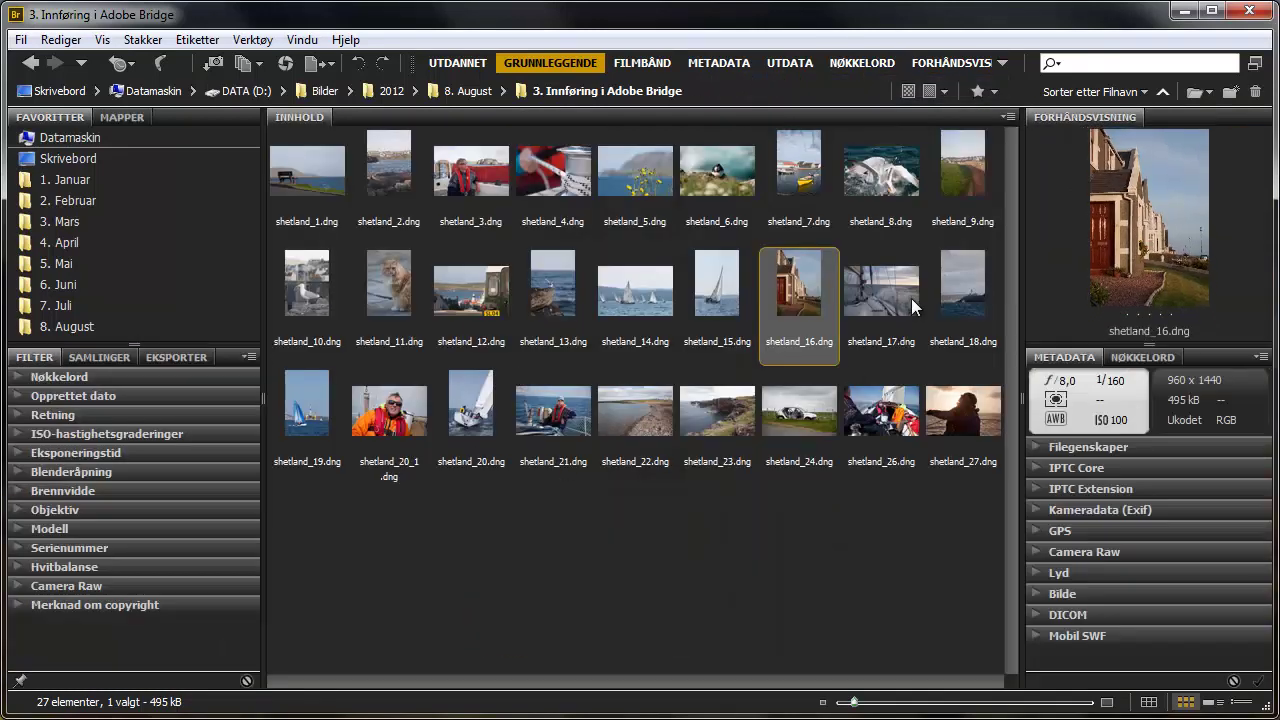
# Alternate between the Filmbånd and Utdannet workspaces, ending on Filmbånd
pyautogui.click(650, 61)
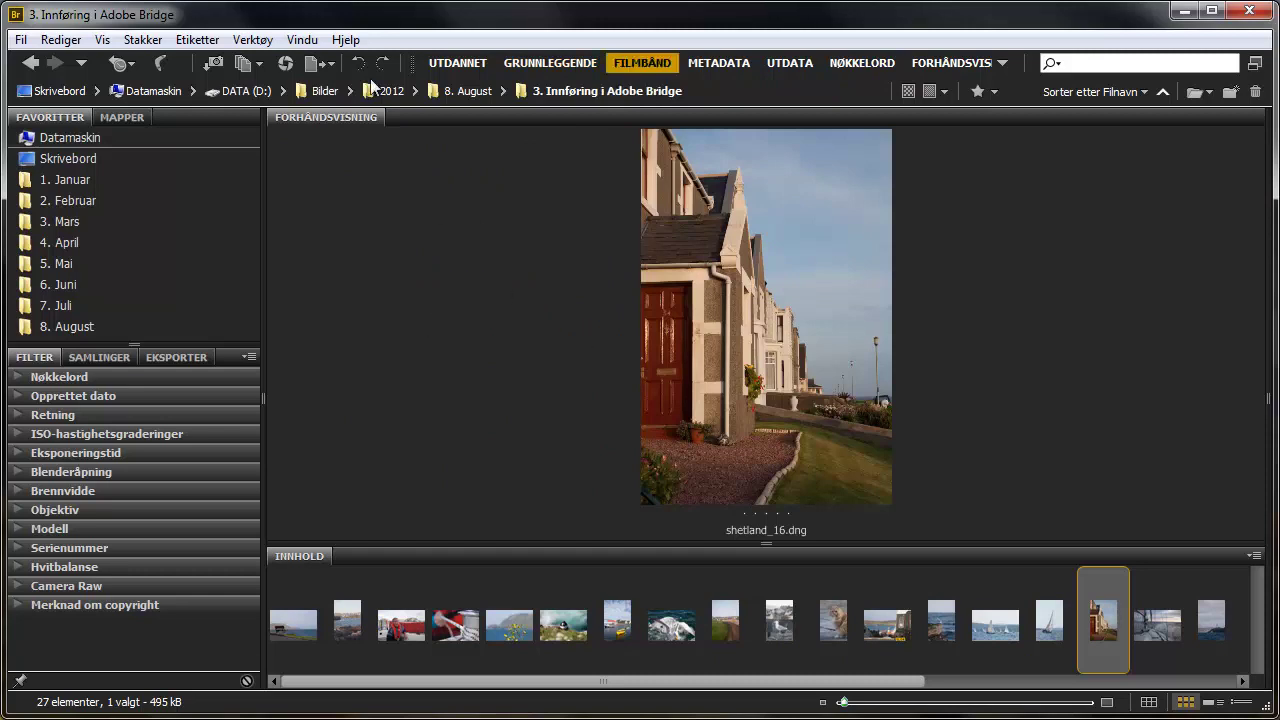
pyautogui.click(462, 59)
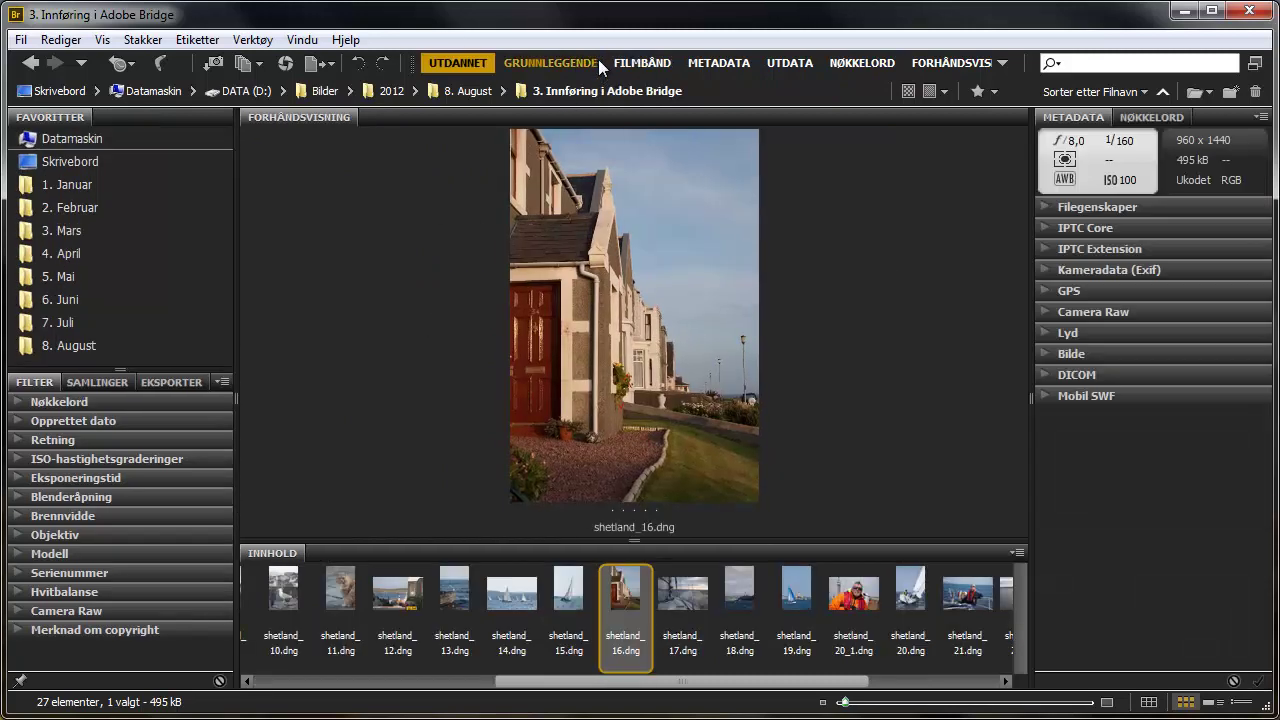
pyautogui.click(643, 60)
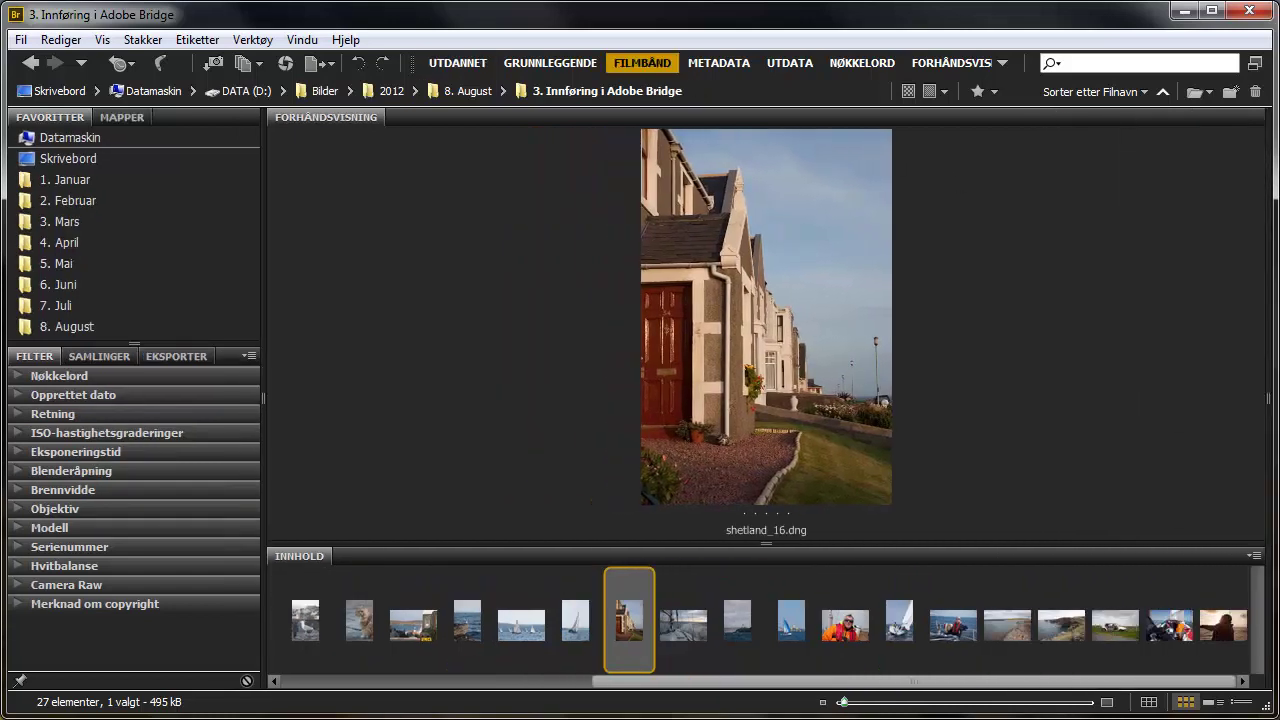
pyautogui.click(446, 62)
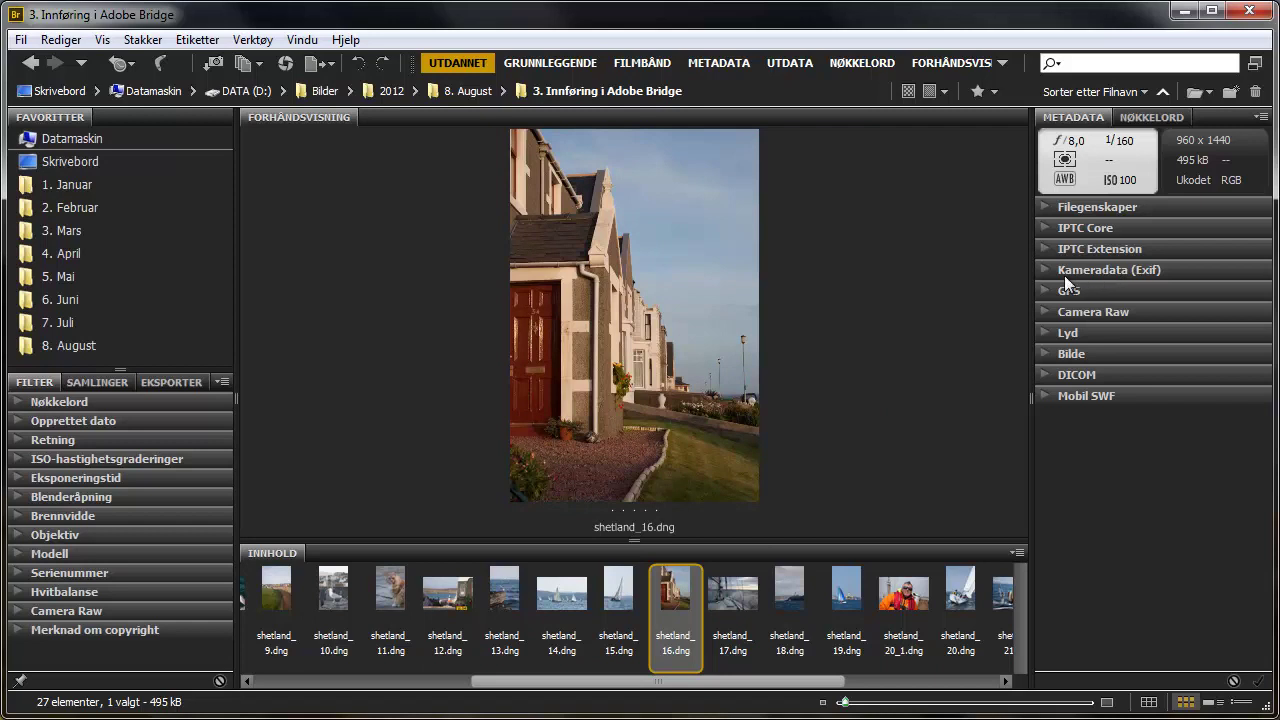
pyautogui.click(642, 62)
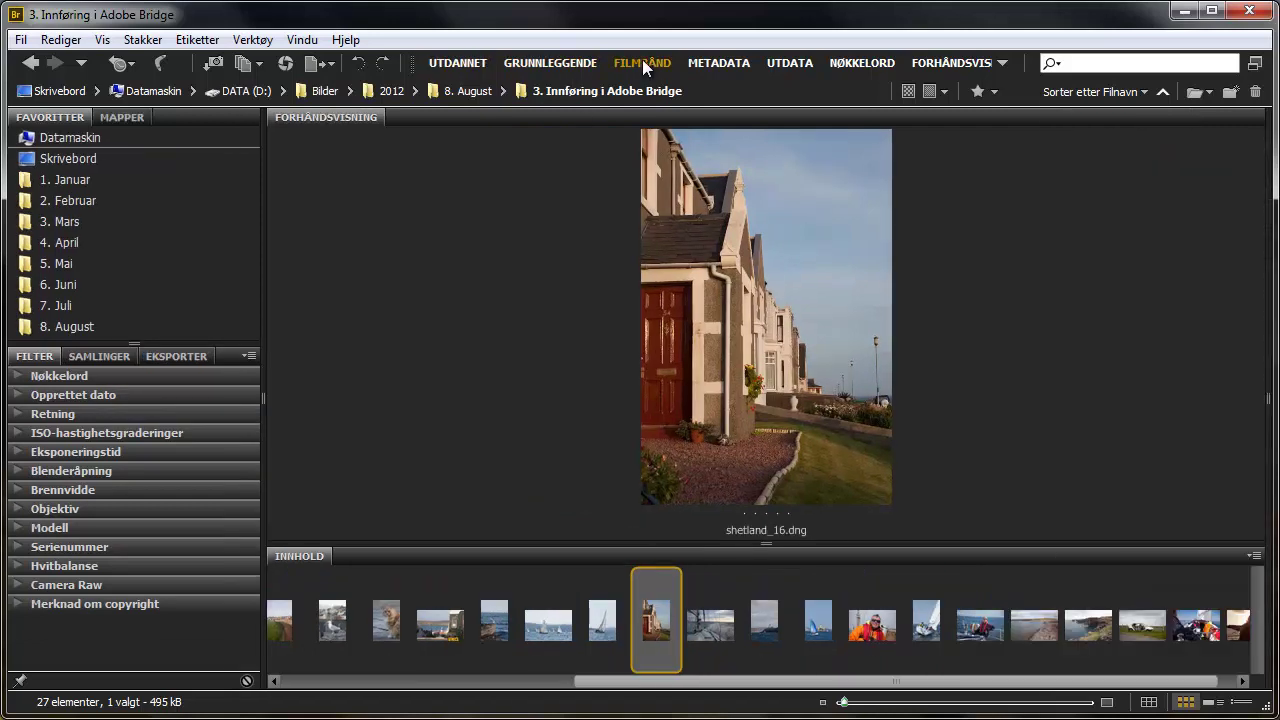
# Switch to the Metadata workspace and sort the list by Endret dato
pyautogui.click(711, 64)
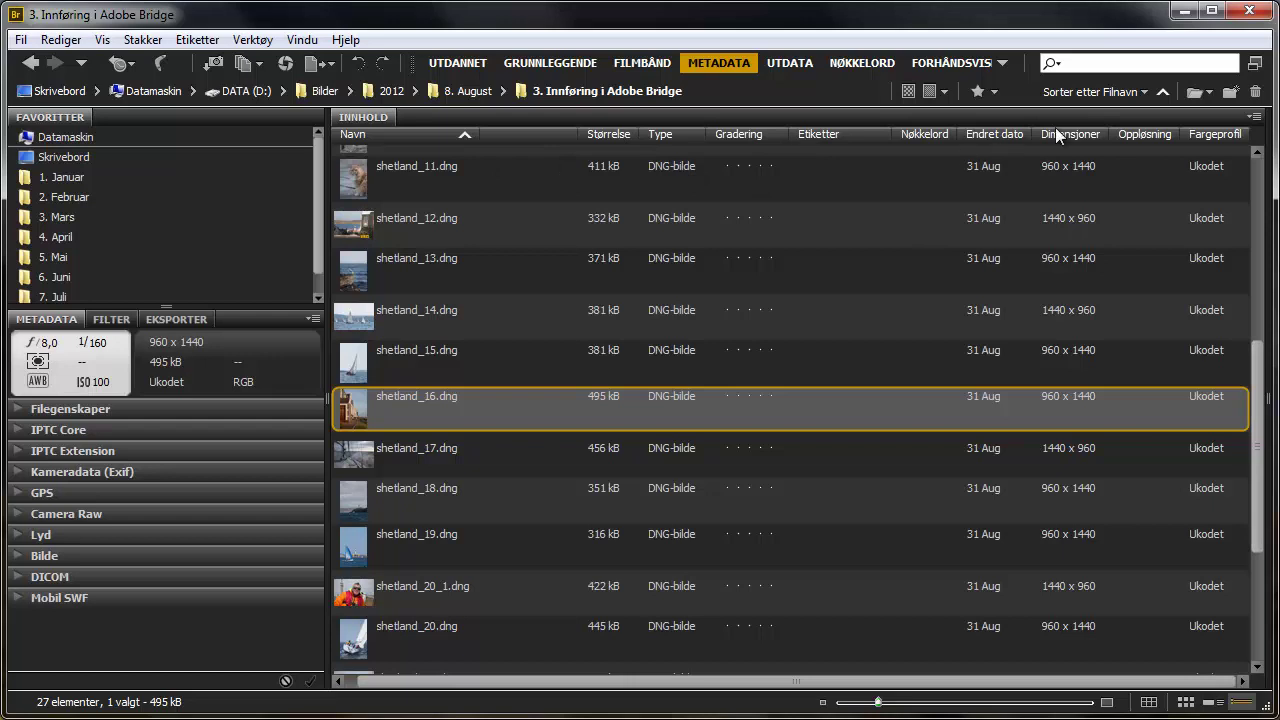
pyautogui.click(979, 133)
pyautogui.moveTo(1260, 466)
pyautogui.mouseDown()
pyautogui.moveTo(1272, 262)
pyautogui.moveTo(1262, 205)
pyautogui.mouseUp()
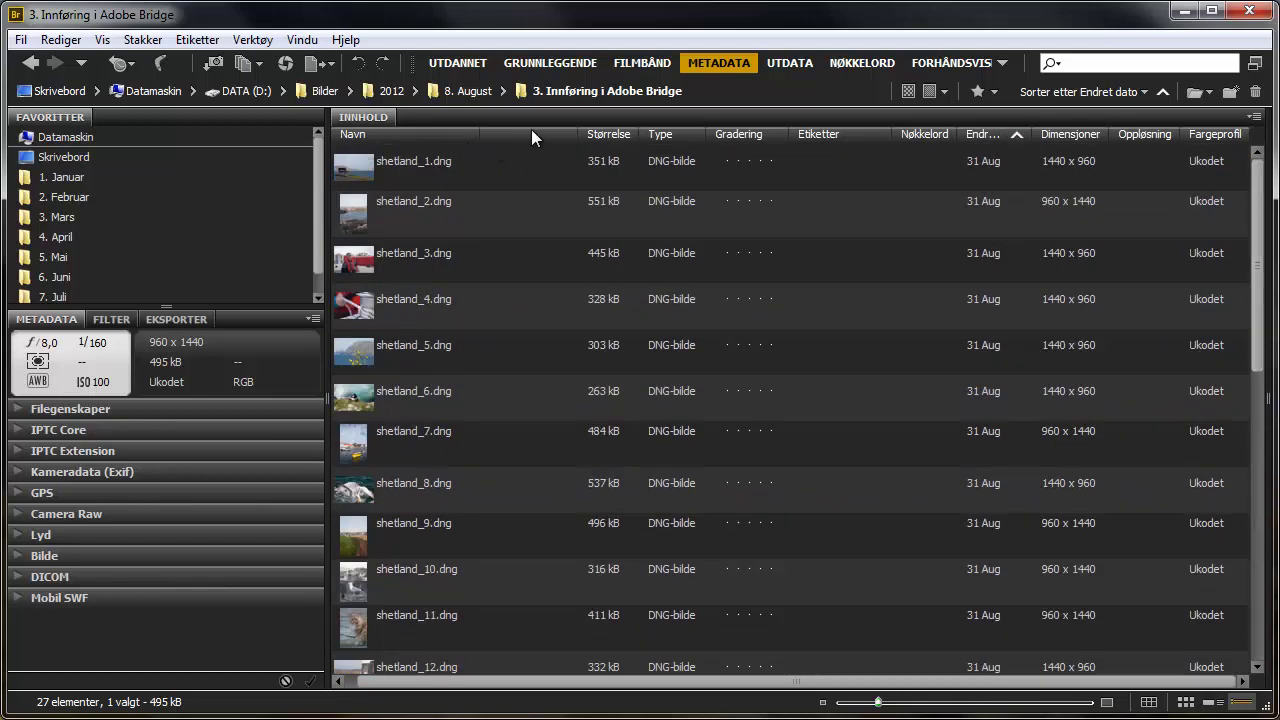
# Add an Opprettet dato column, sort by it, then show the Utdata workspace
pyautogui.moveTo(591, 133); pyautogui.dragTo(605, 129)
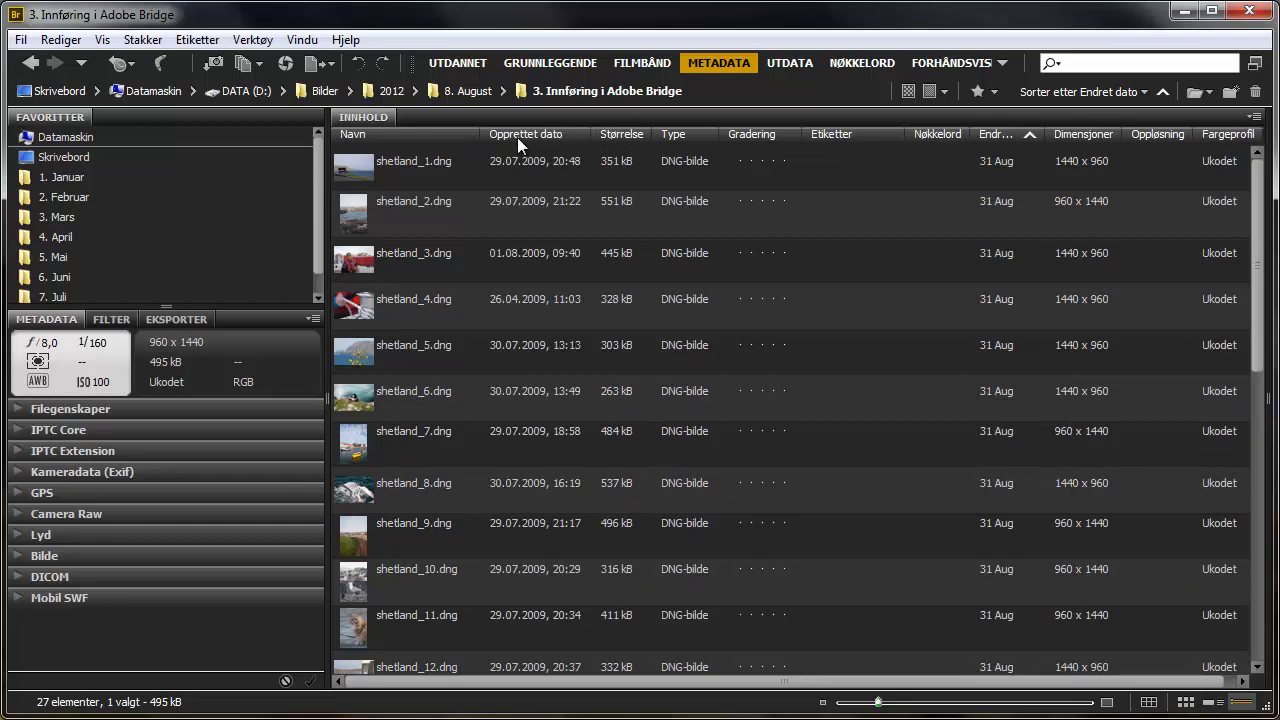
pyautogui.click(548, 136)
pyautogui.scroll(3, 1262, 383)
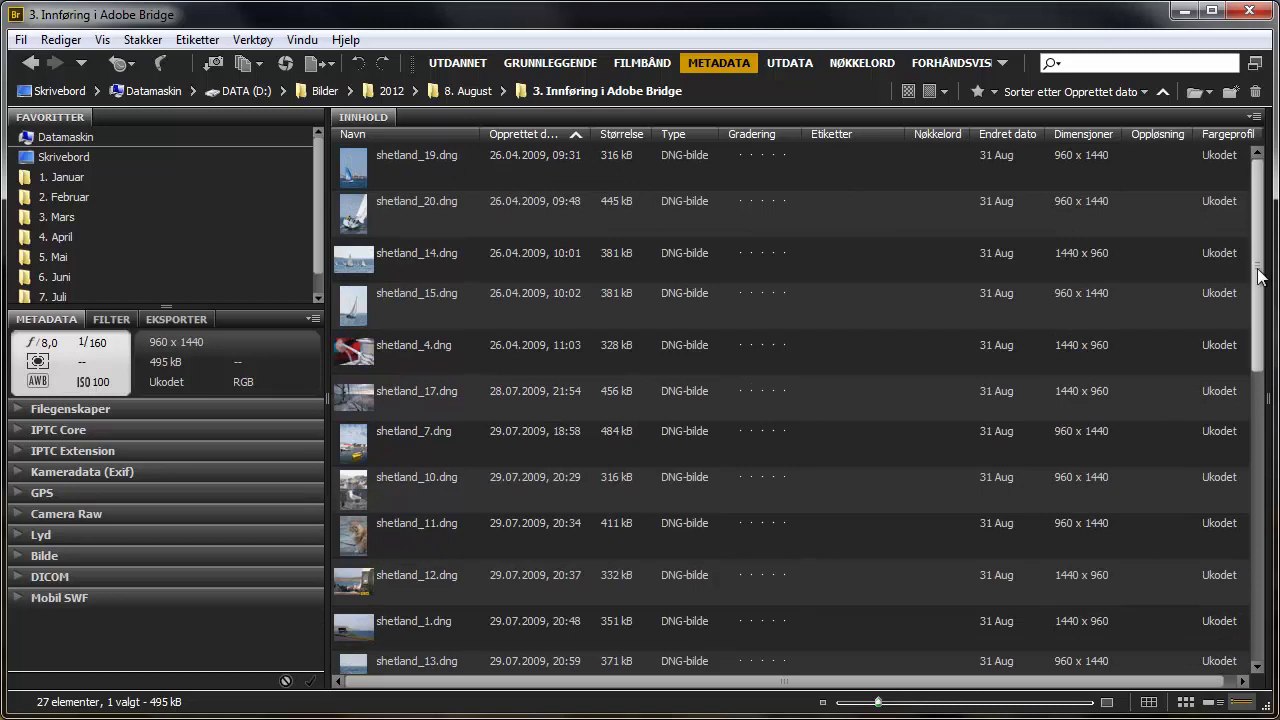
pyautogui.moveTo(1257, 277); pyautogui.dragTo(1257, 560)
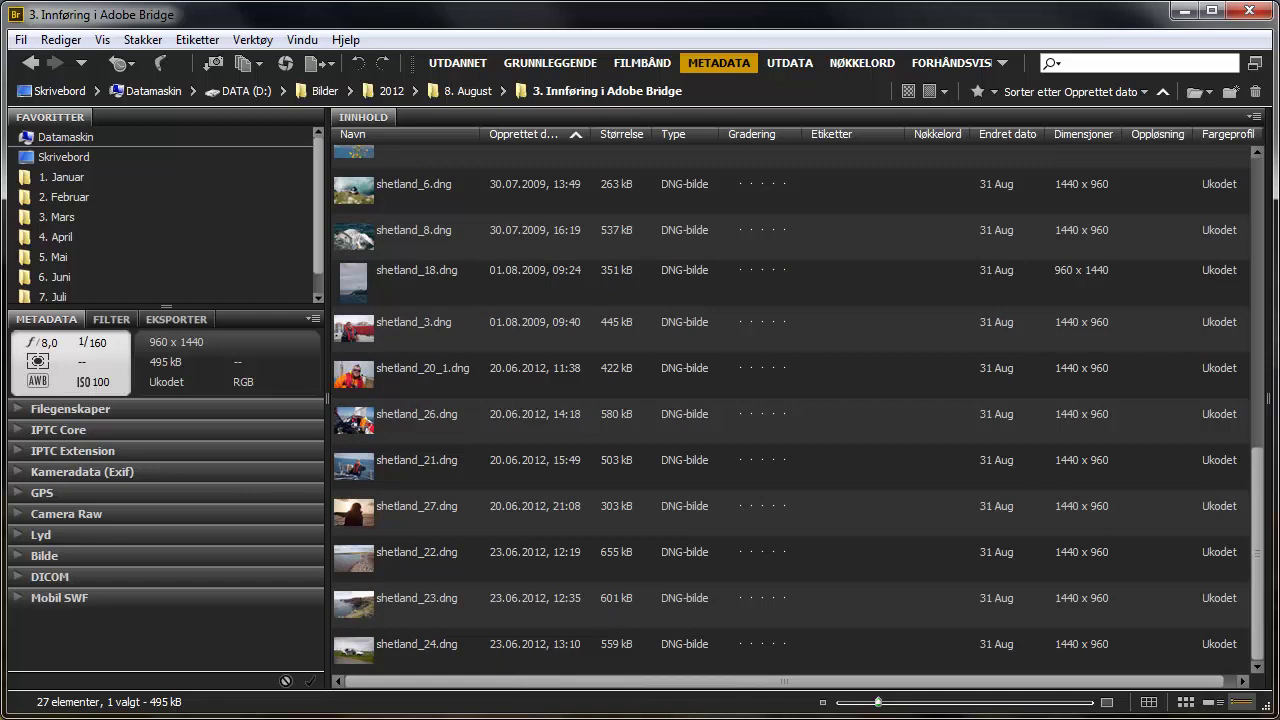
pyautogui.click(789, 62)
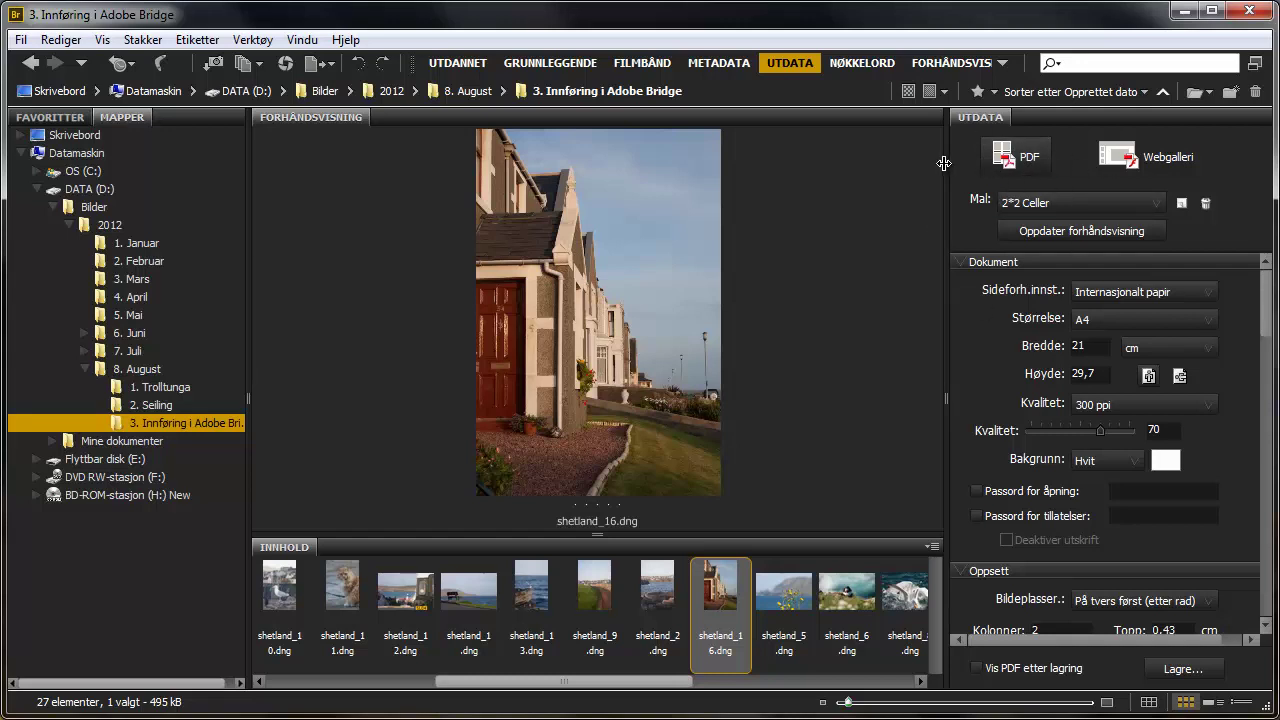
# Switch to the Nøkkelord workspace with its detailed list and keyword panel
pyautogui.click(855, 58)
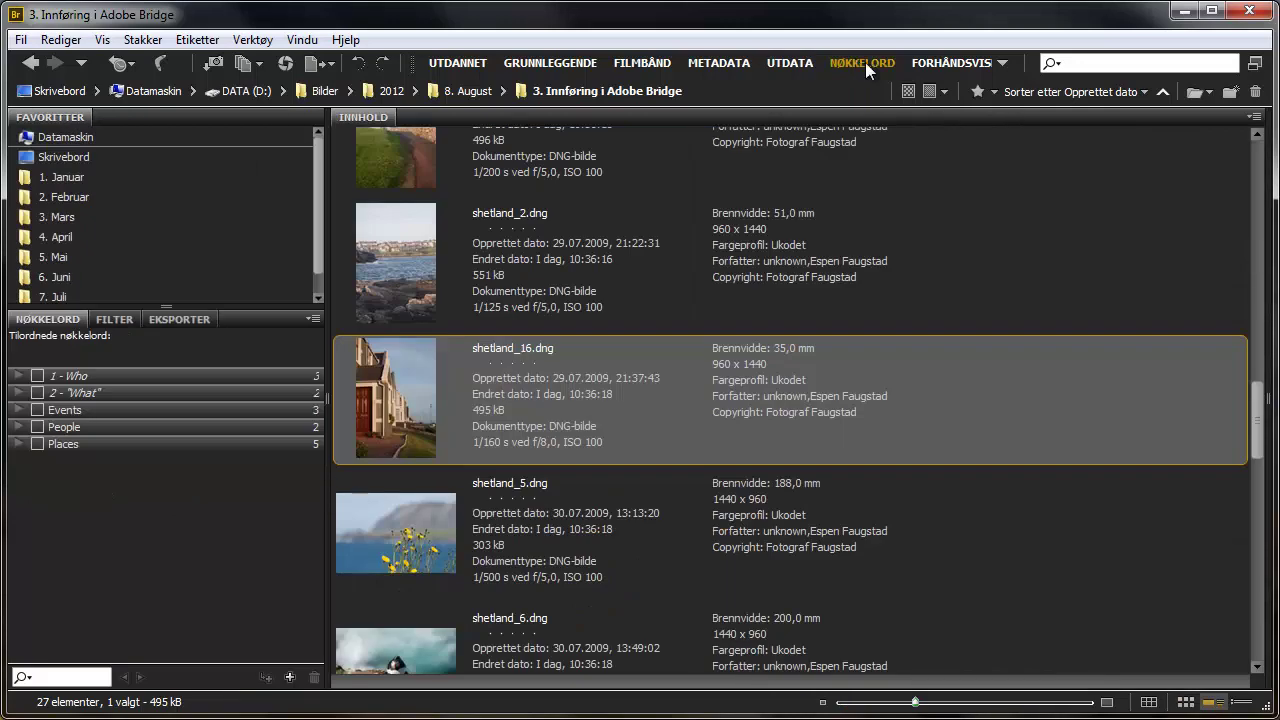
# Switch to the Forhåndsvisning workspace
pyautogui.scroll(10, 825, 347)
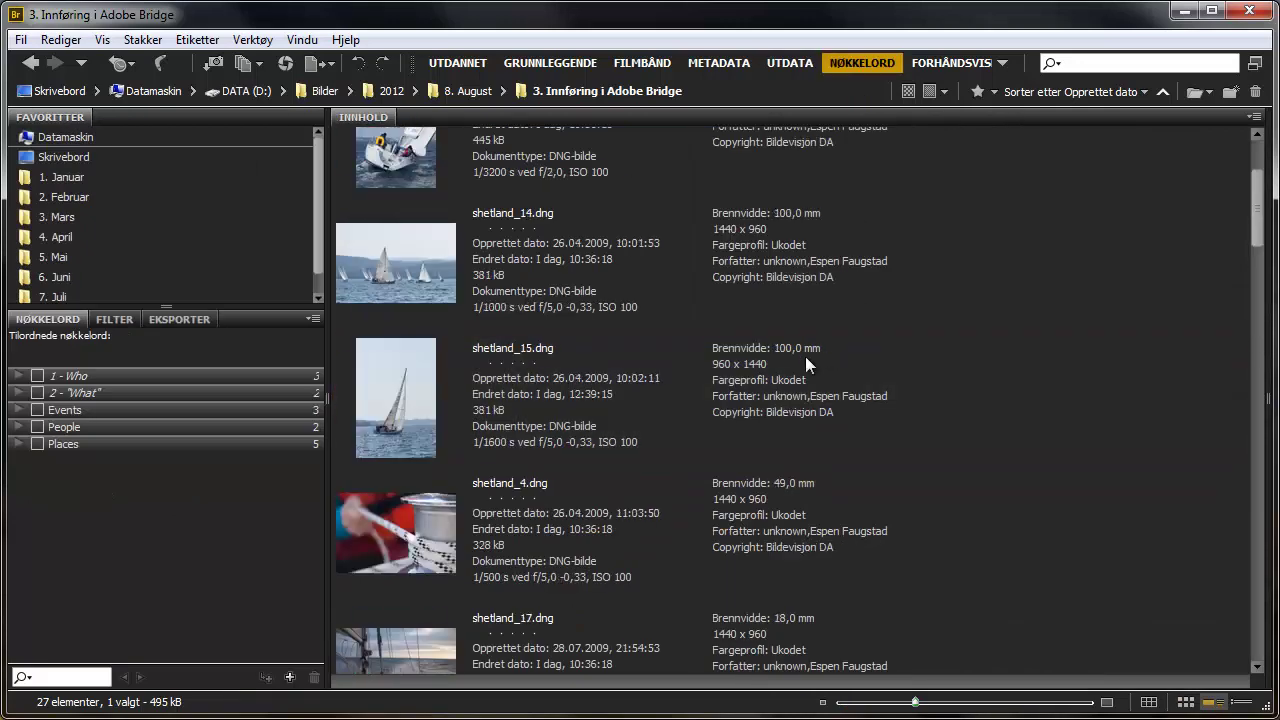
pyautogui.click(858, 70)
pyautogui.click(949, 60)
# Choose Lett tabell, then Mapper, from the workspace list
pyautogui.click(1003, 63)
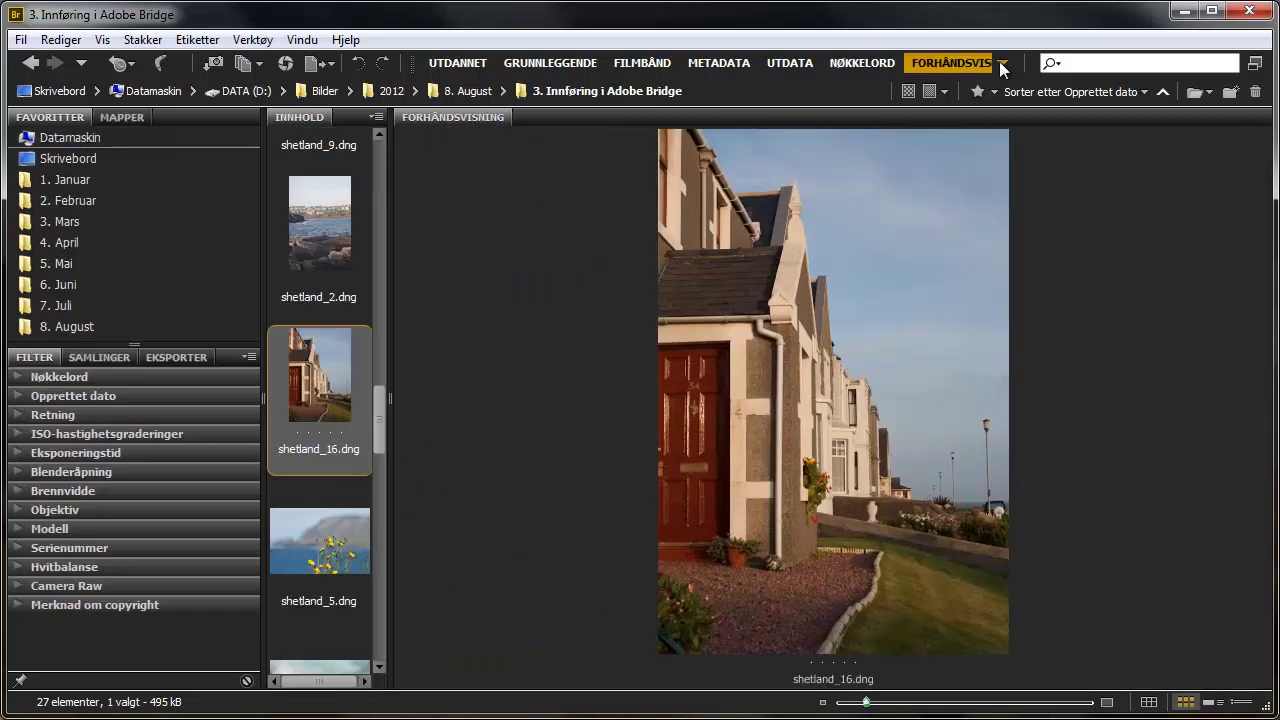
pyautogui.click(791, 345)
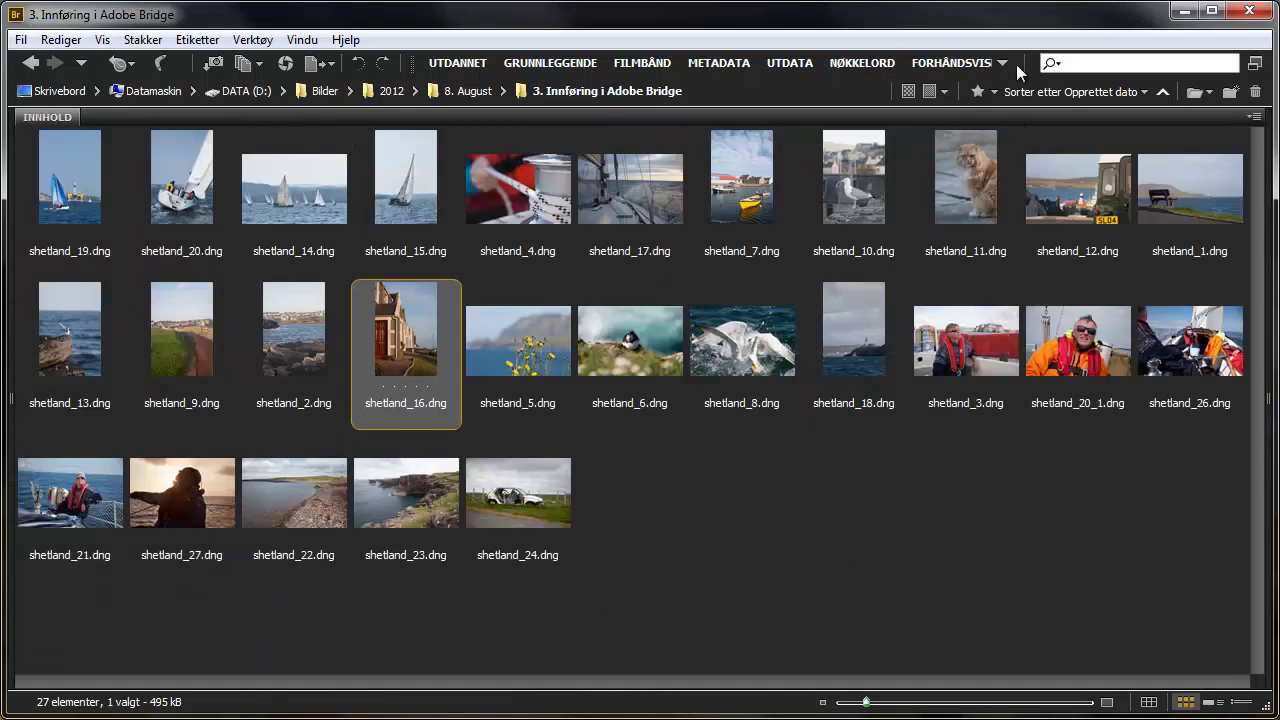
pyautogui.click(1012, 66)
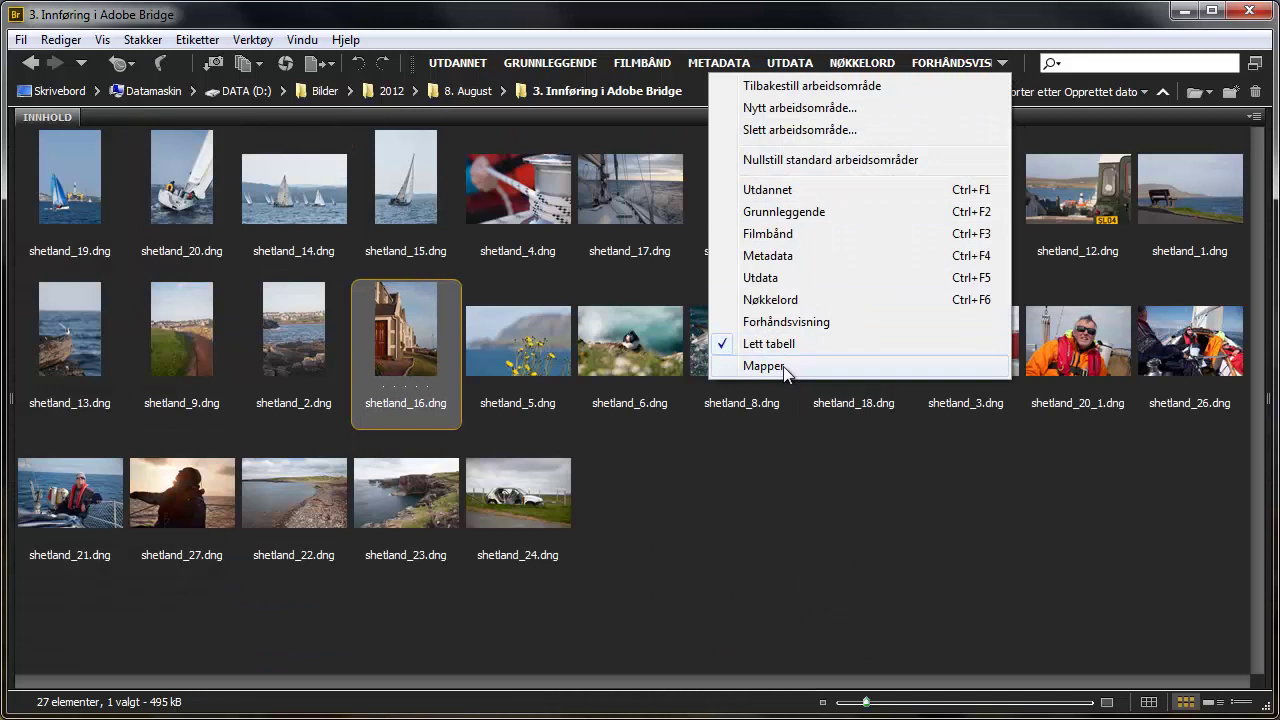
pyautogui.click(783, 366)
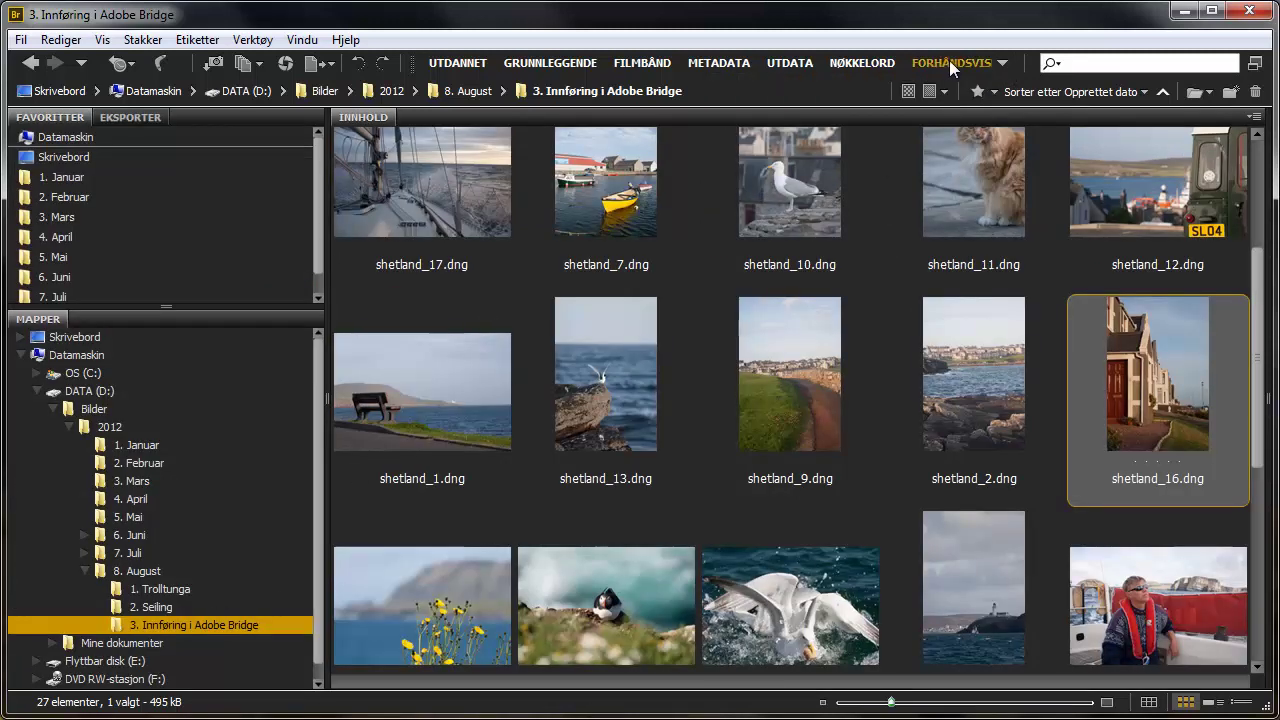
# Open the workspace menu showing Mapper checked as current
pyautogui.click(1001, 63)
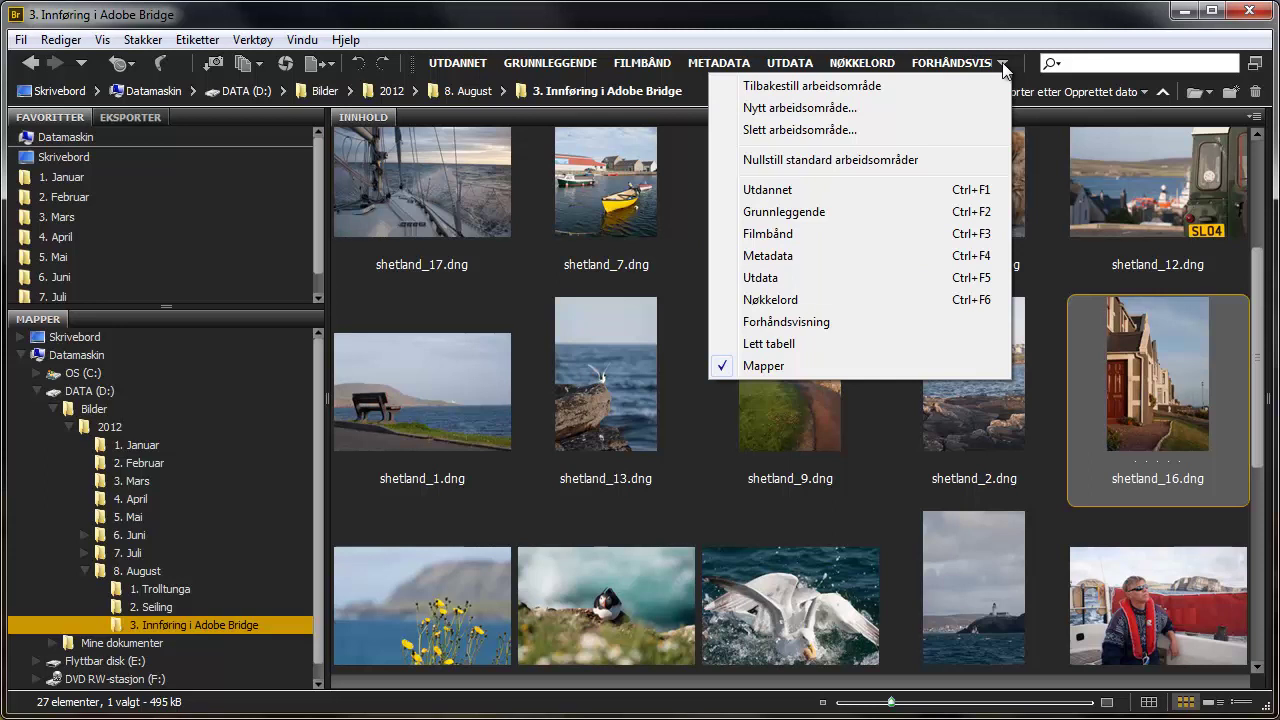
# Close the workspace menu and shrink the bar to Utdannet, Grunnleggende and Filmbånd
pyautogui.click(1003, 66)
pyautogui.moveTo(411, 66); pyautogui.dragTo(724, 73)
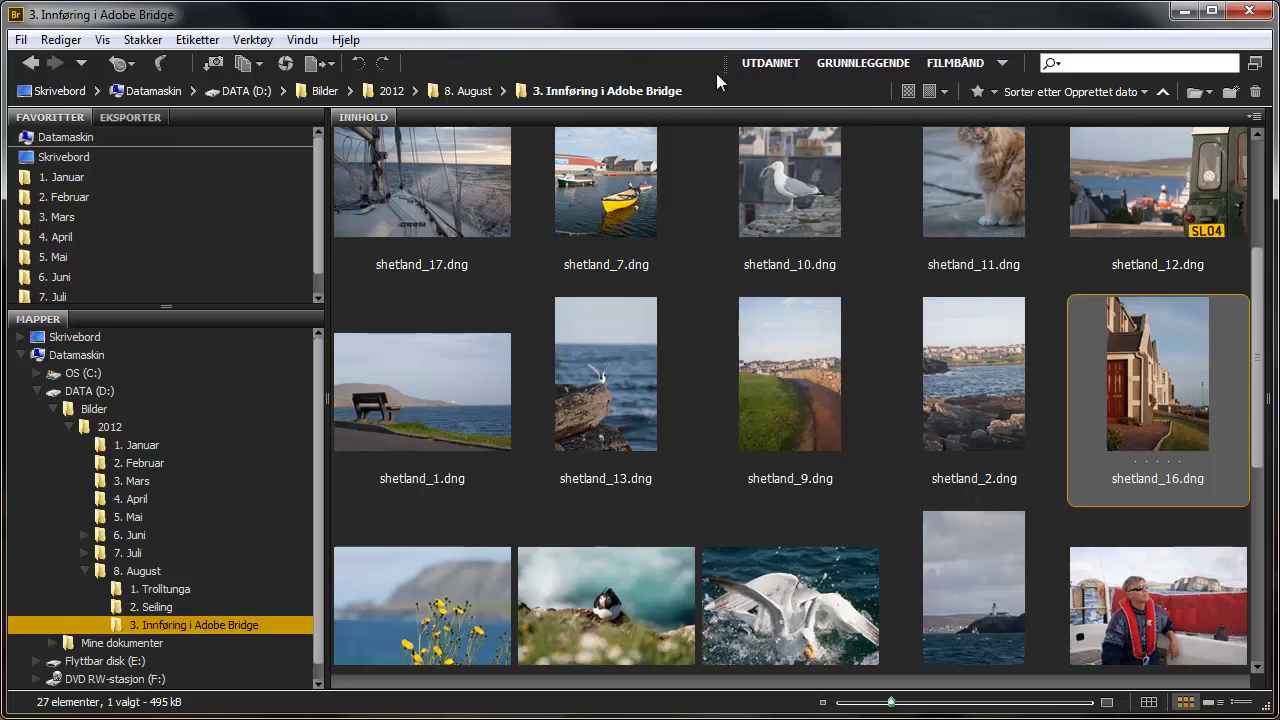